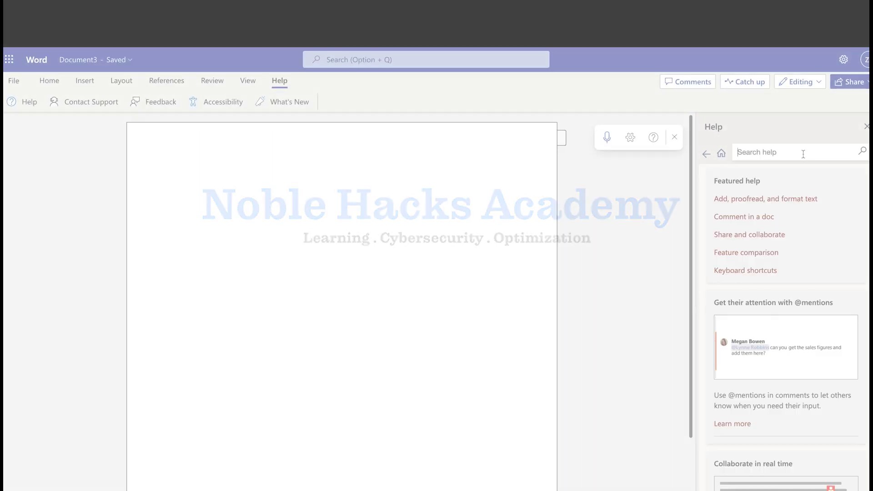
Step: Search Help for 'copilot' and highlight the sentence about getting Copilot access
text(copilot)
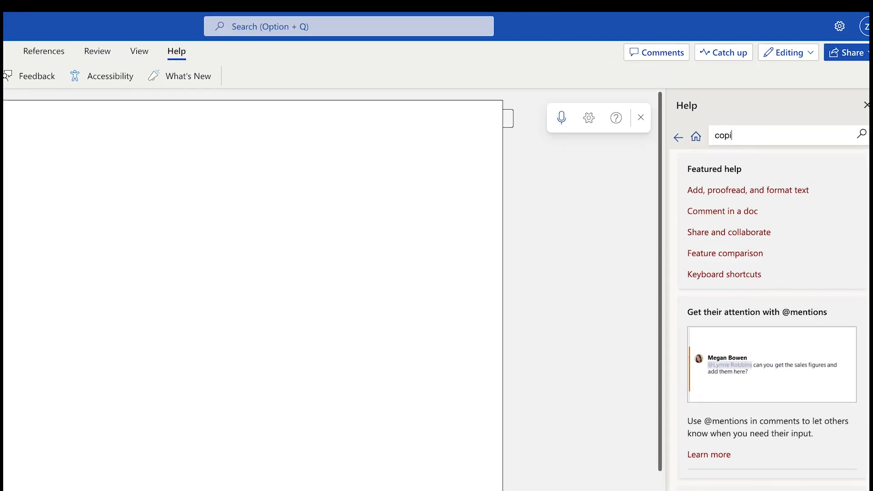
key(Return)
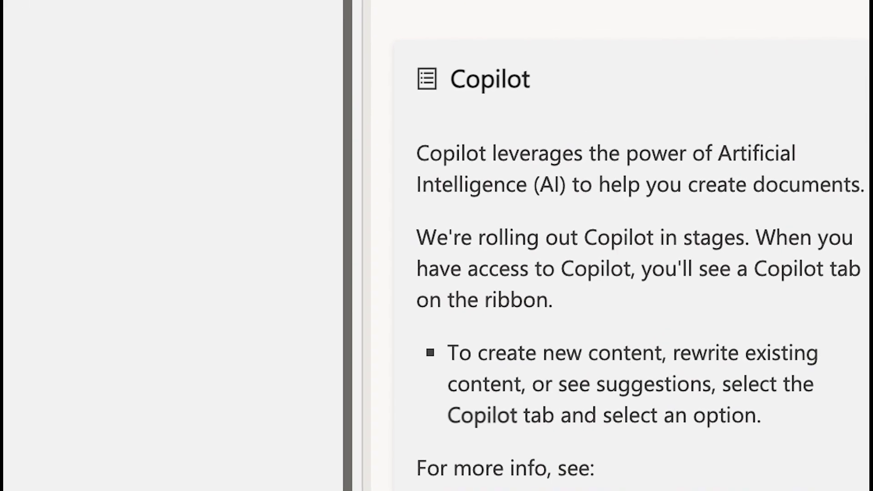
drag(757, 237, 665, 299)
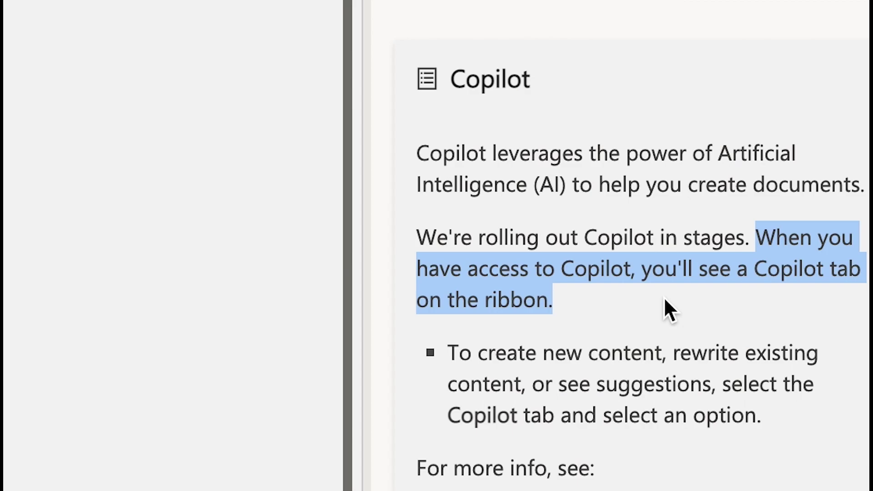
click(663, 296)
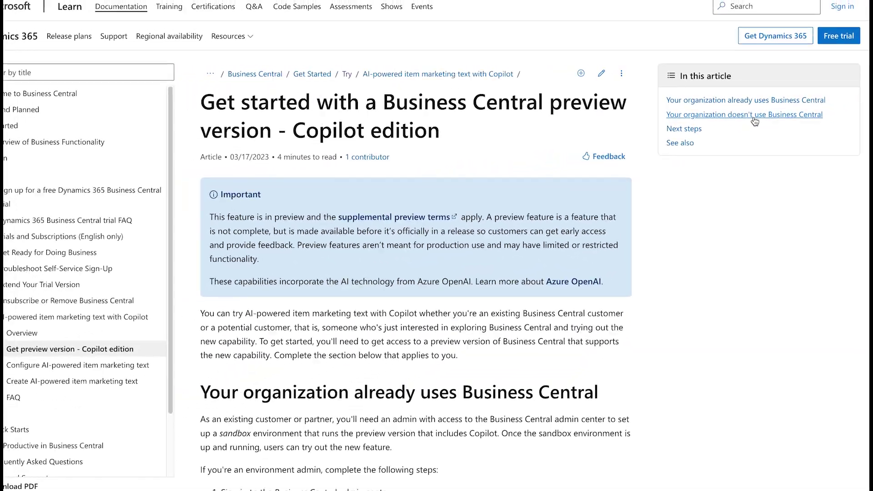
Step: Jump to the section for organizations without Business Central and highlight 'Country or region' and 'United States'
click(753, 117)
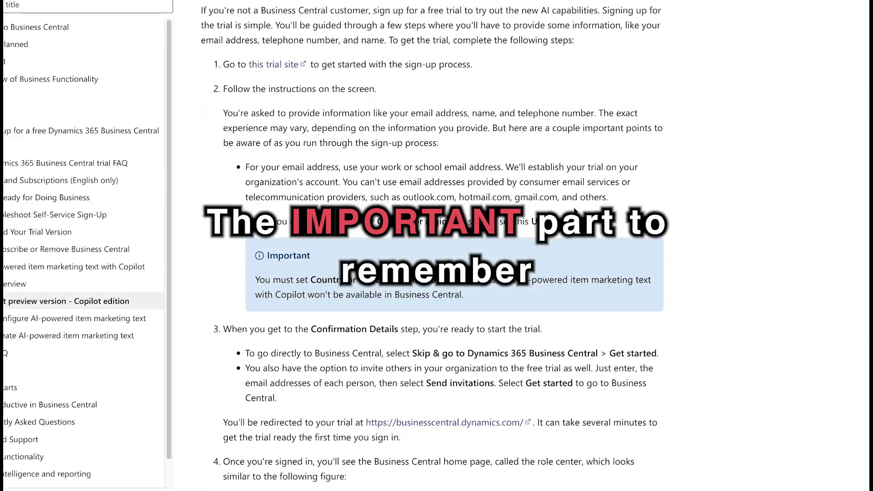
drag(373, 219, 454, 220)
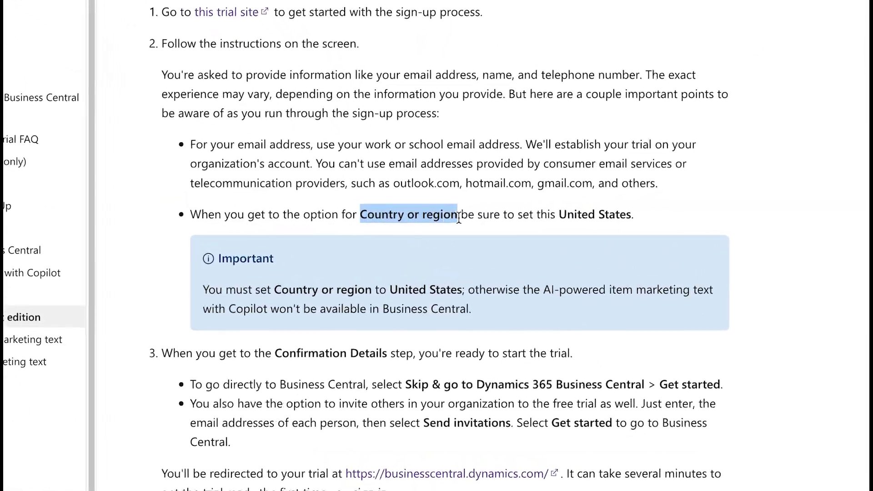
drag(565, 214, 677, 215)
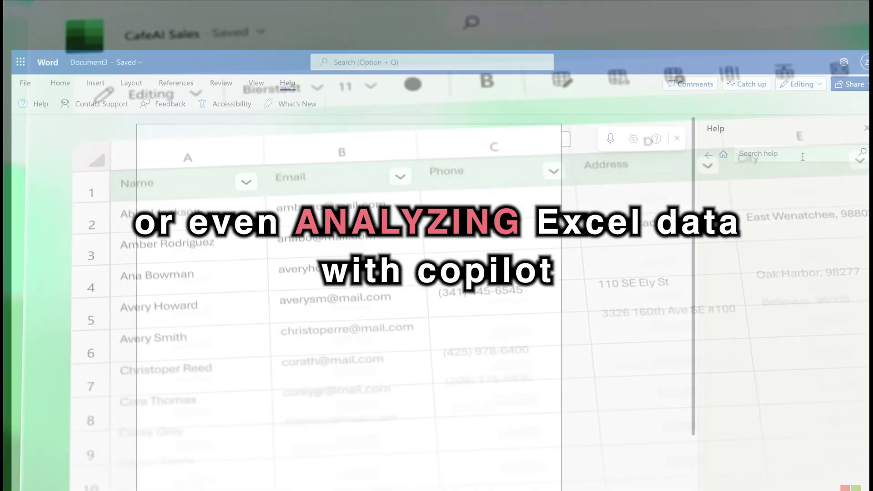
Step: Search the Help pane for 'copilot' again
text(copilot)
key(Return)
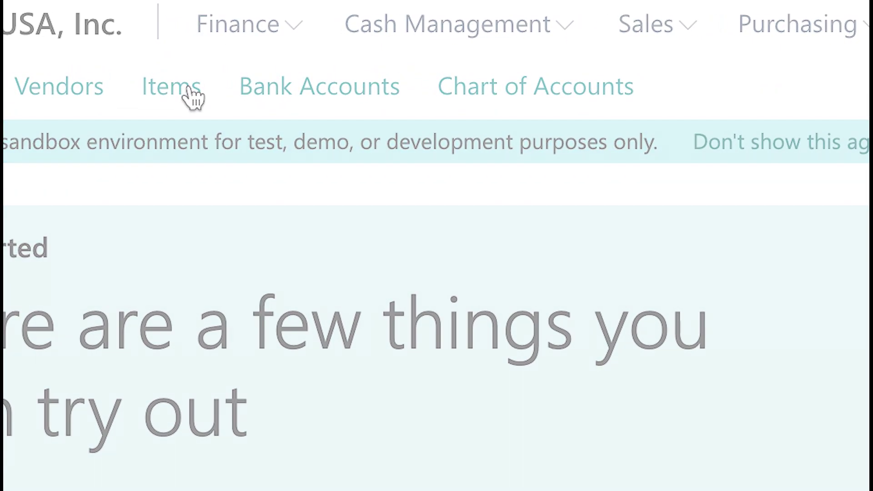
Step: Open the Items list from the CRONUS USA, Inc. role center navigation bar
click(190, 95)
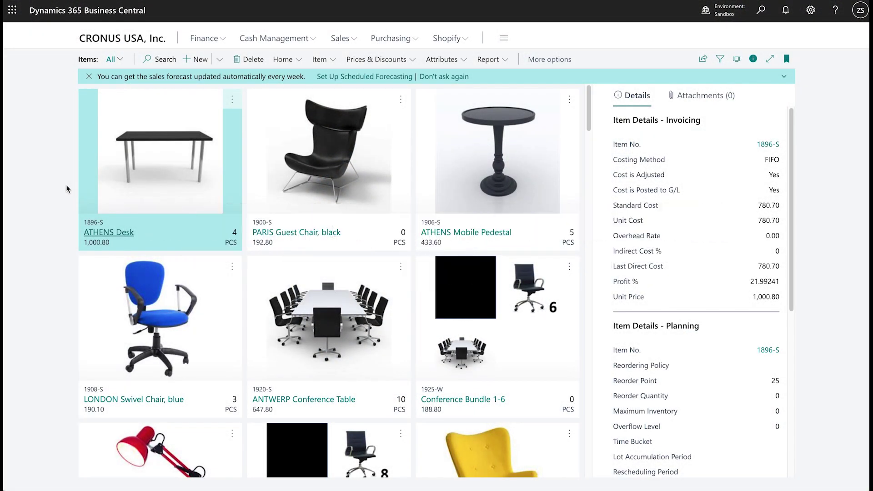
Step: Open item 5000, the rusty truck, and scroll down to its empty Marketing Text FactBox
scroll(479, 287, down, 15)
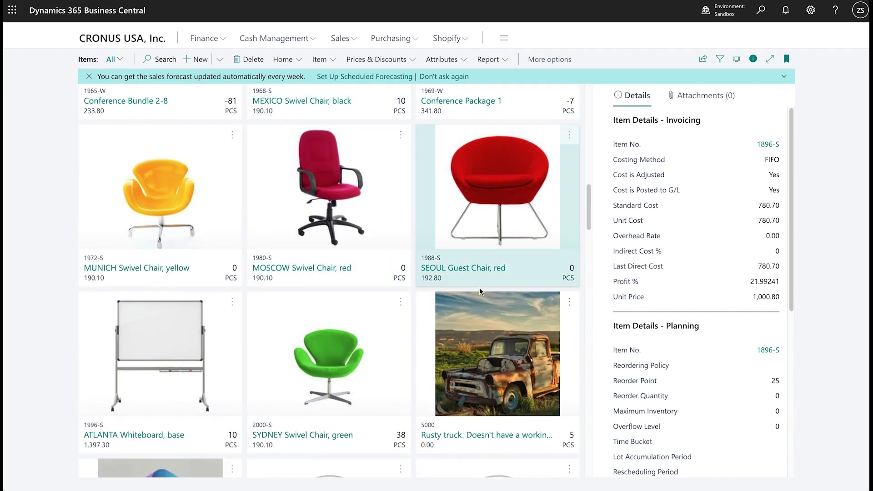
click(544, 290)
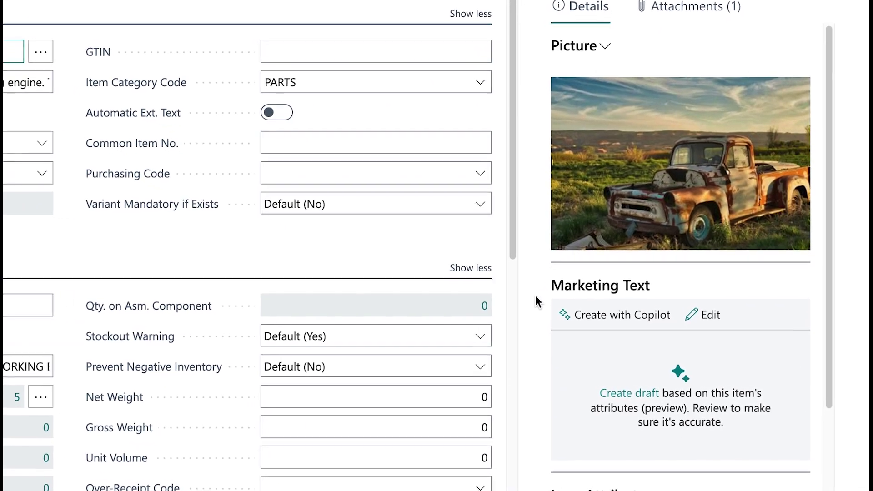
scroll(529, 295, down, 3)
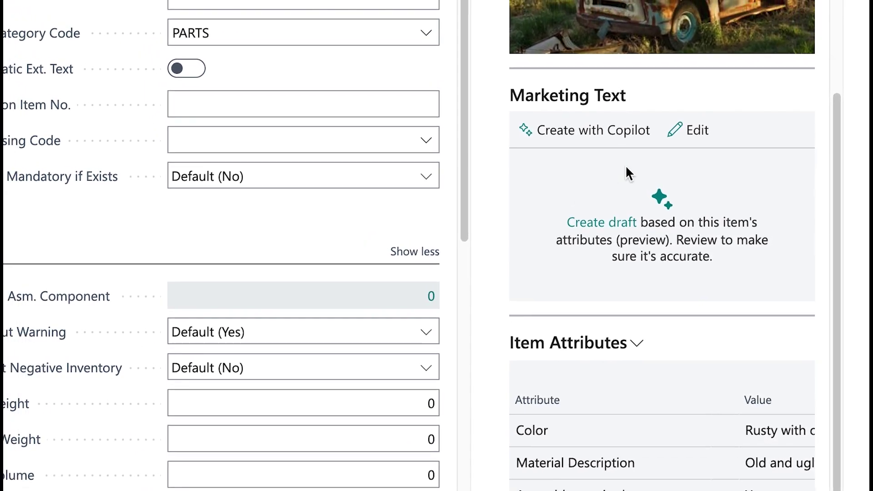
Step: Start Create with Copilot for the rusty truck, keep Tagline + Paragraph, and reveal the extra settings
click(691, 130)
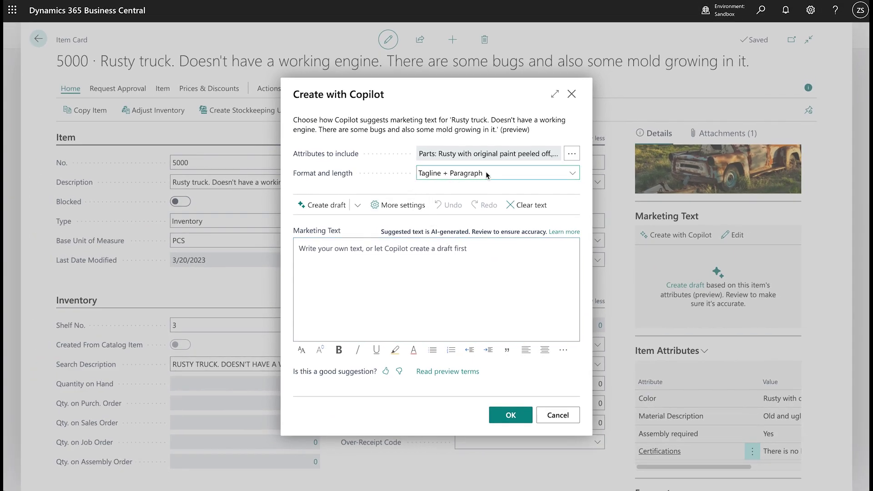
click(485, 174)
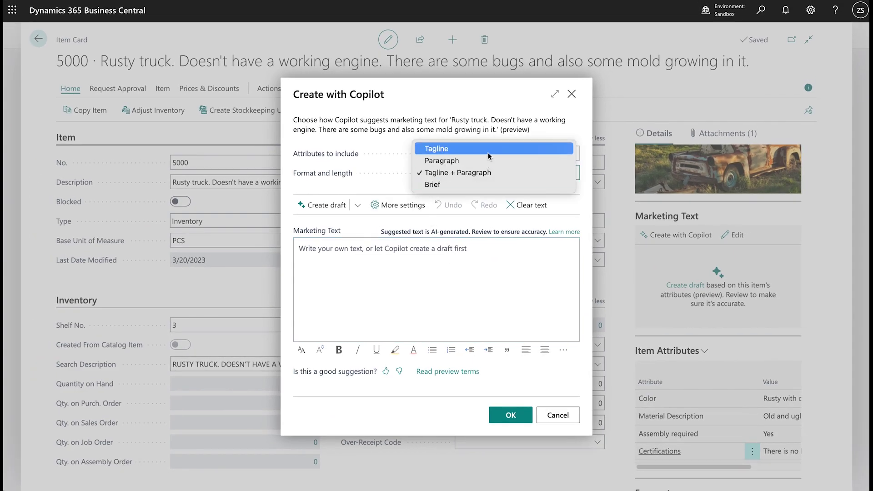
click(381, 186)
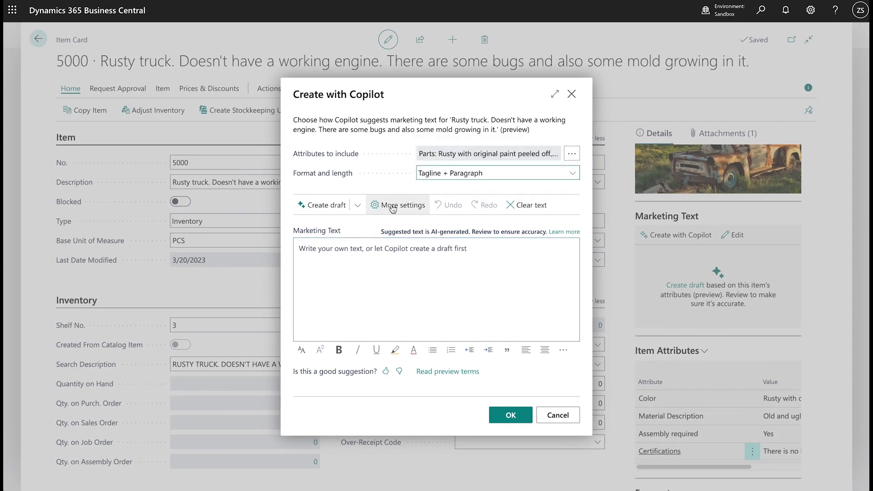
click(392, 205)
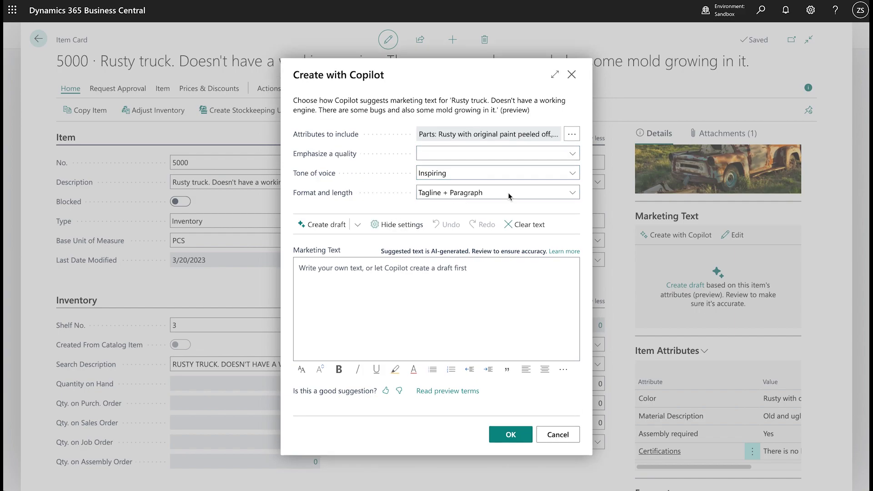
Step: Choose an Upbeat tone with no emphasized quality and generate the marketing text draft
click(569, 175)
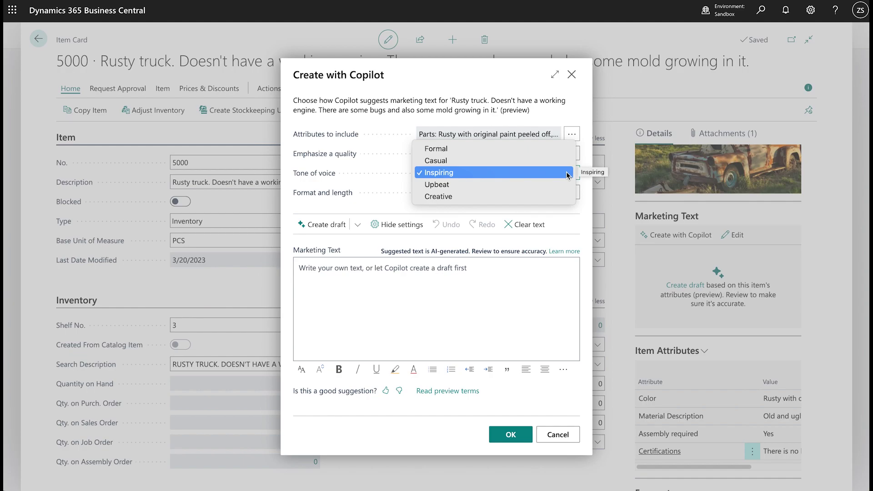
click(398, 189)
click(480, 155)
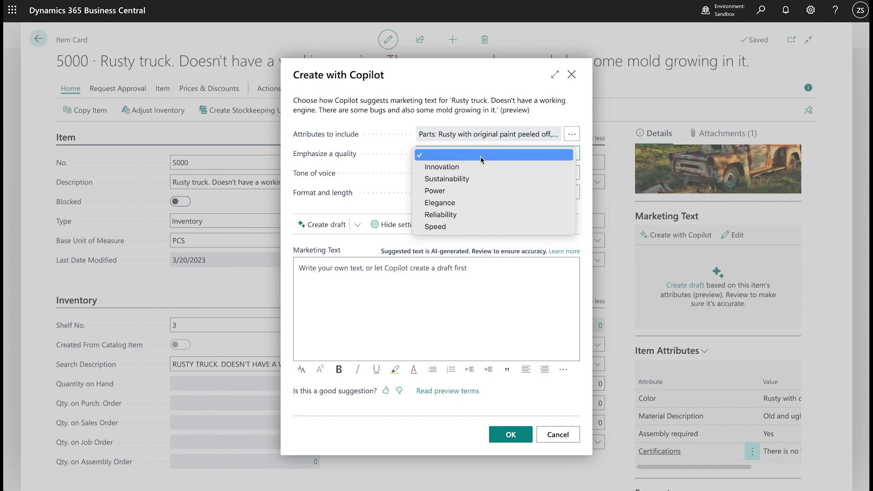
click(392, 193)
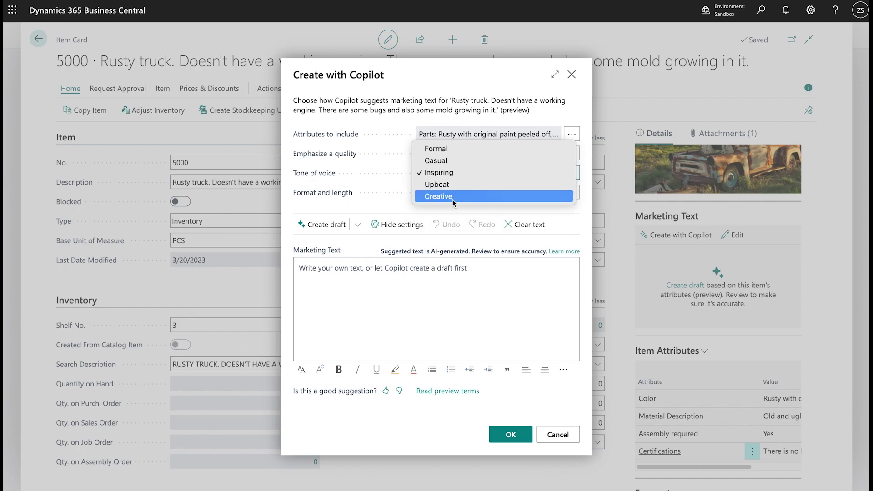
click(454, 188)
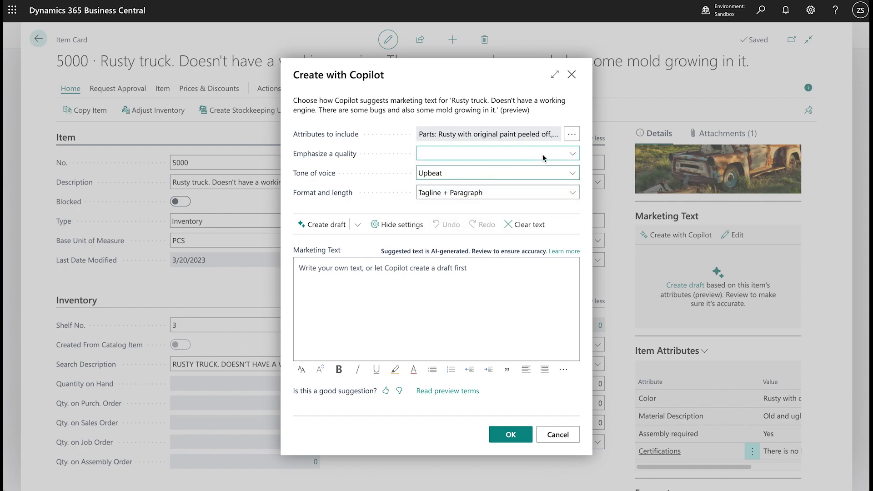
click(343, 229)
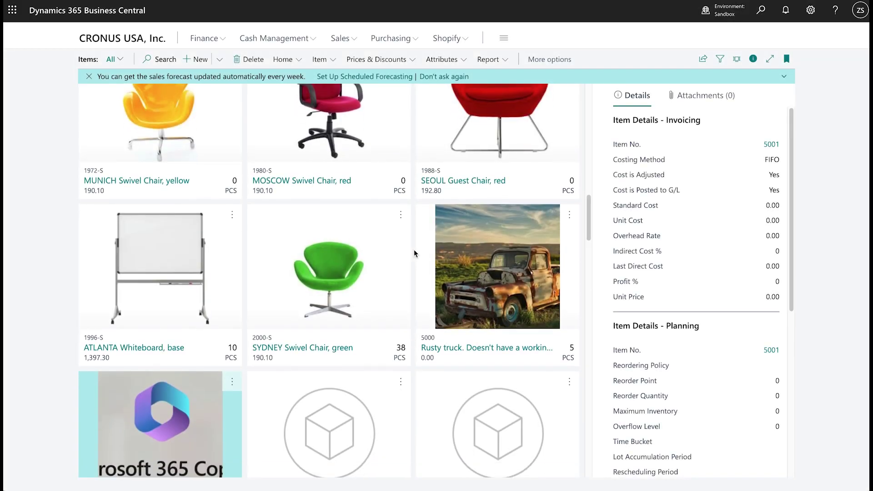
Step: Open item 5001 Microsoft CO-PILOT and launch Create with Copilot from its Marketing Text FactBox
scroll(414, 249, down, 2)
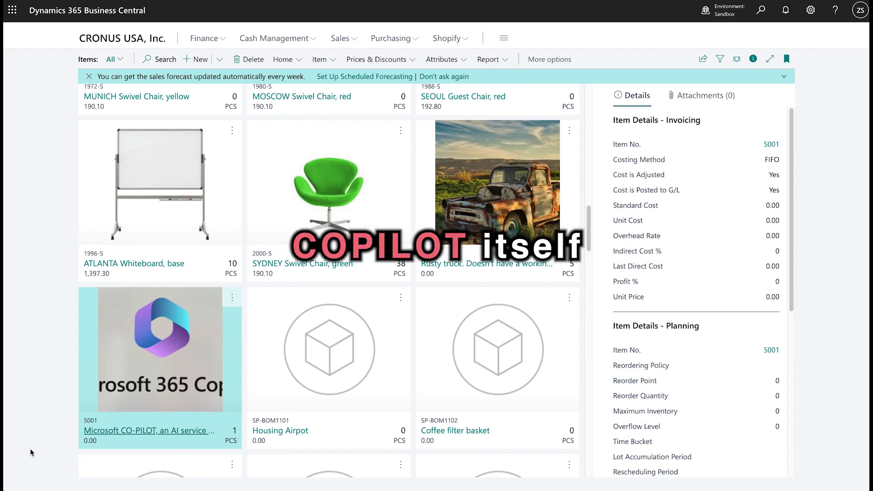
click(153, 433)
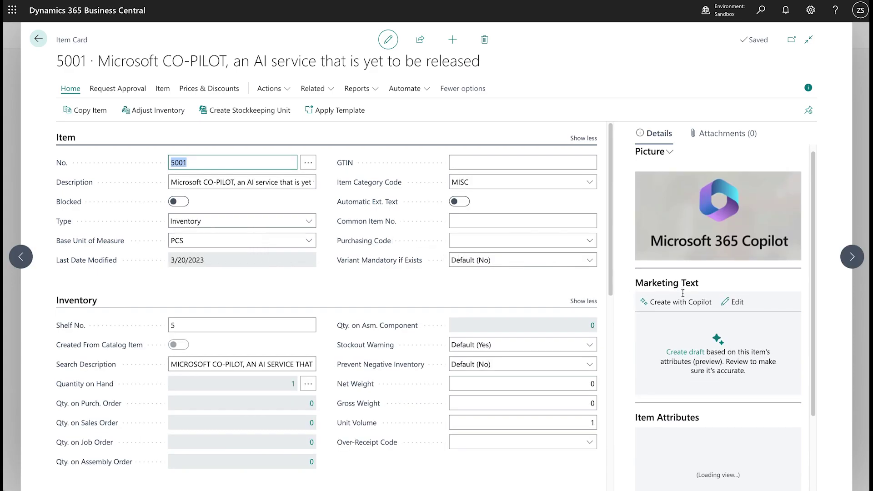
scroll(683, 293, down, 1)
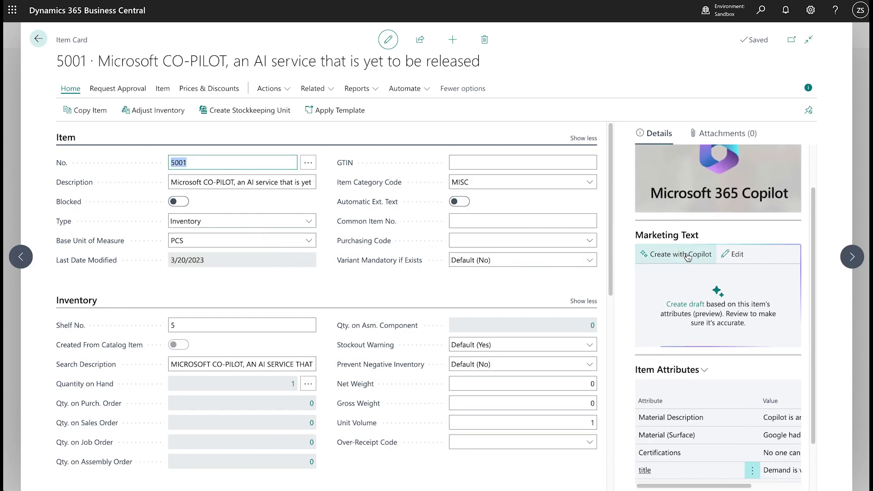
click(736, 256)
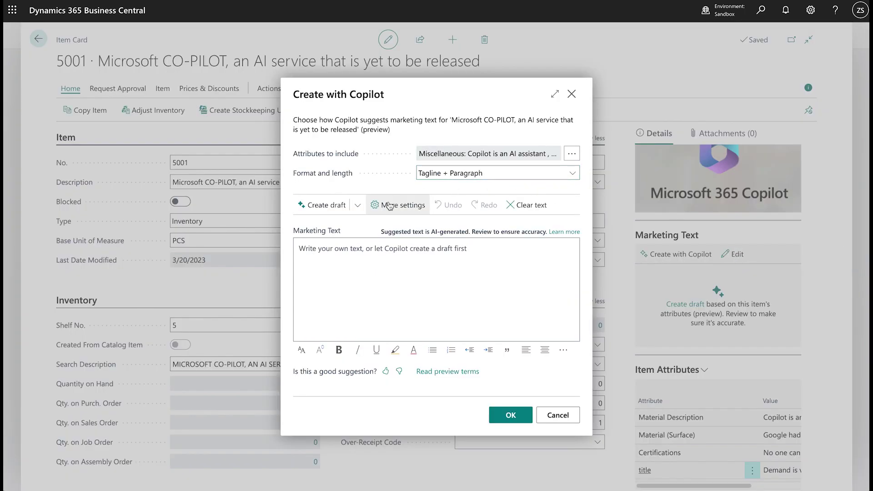
Step: Set the draft's tone of voice to Creative and its emphasized quality to Innovation
click(525, 174)
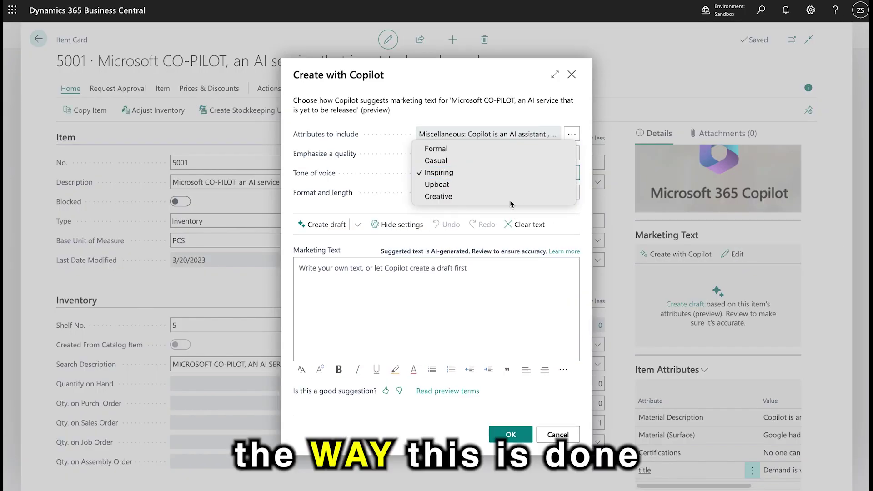
click(507, 184)
click(503, 175)
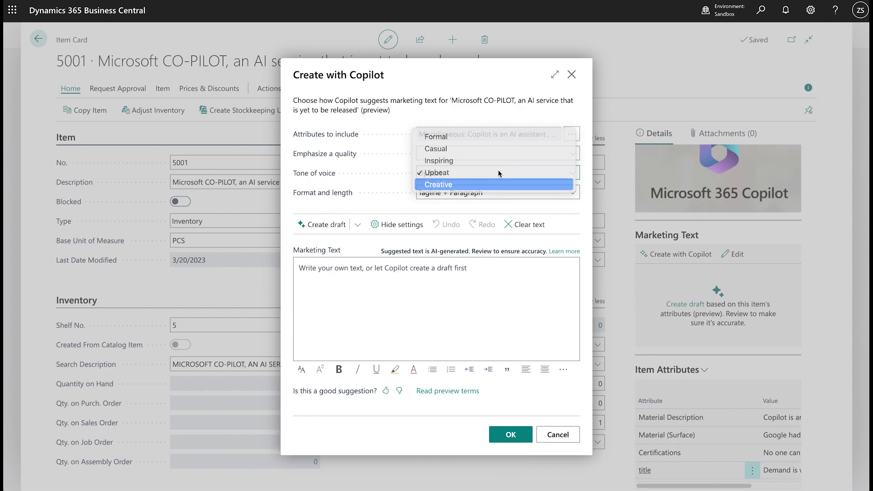
click(500, 185)
click(503, 154)
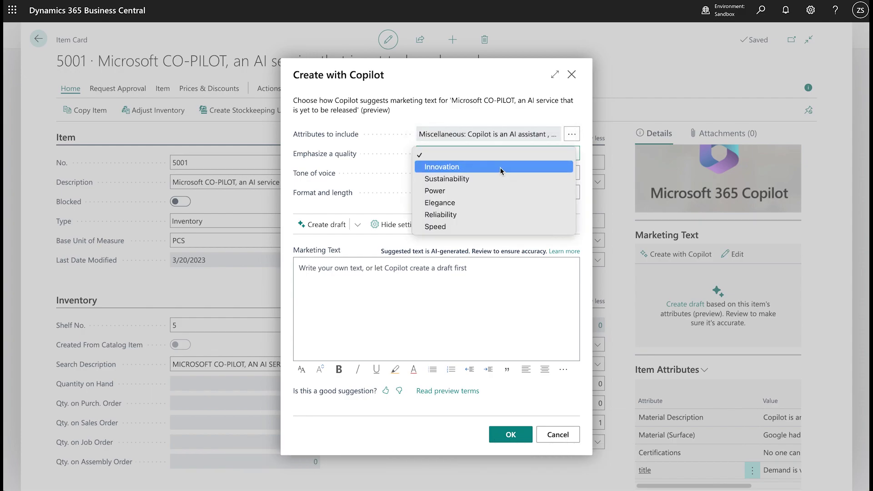
click(500, 168)
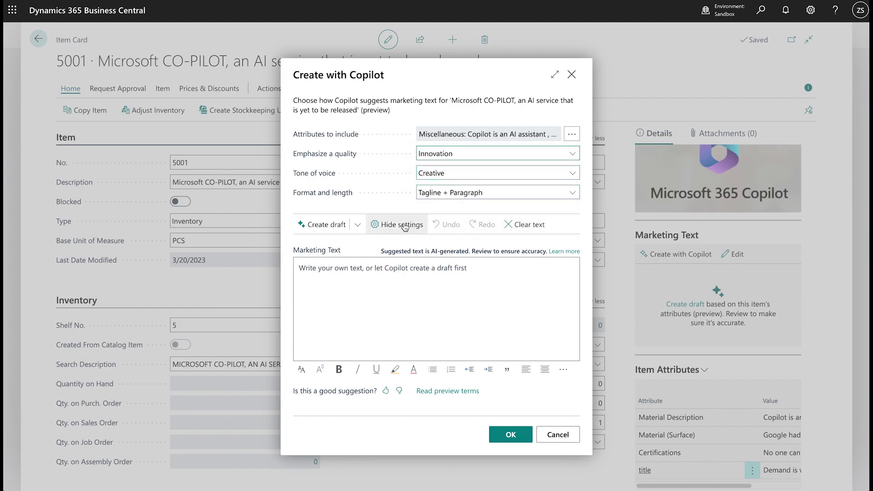
Step: Generate a Copilot draft, then replace it with pasted text titled 'Taking AI to a Whole New Level of Assistance'
click(335, 231)
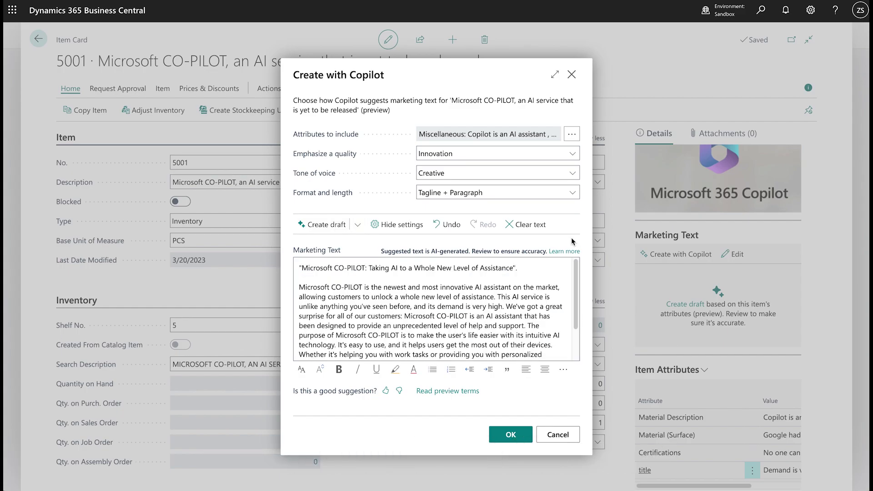
key(ctrl+a)
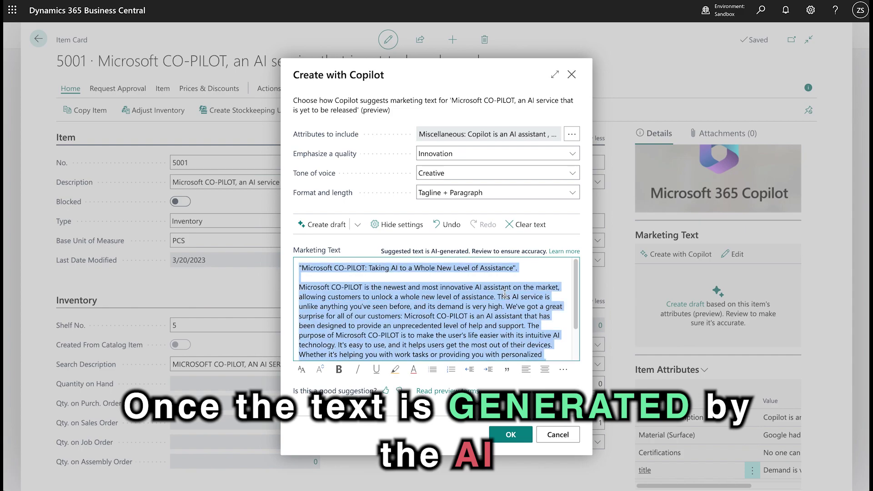
key(BackSpace)
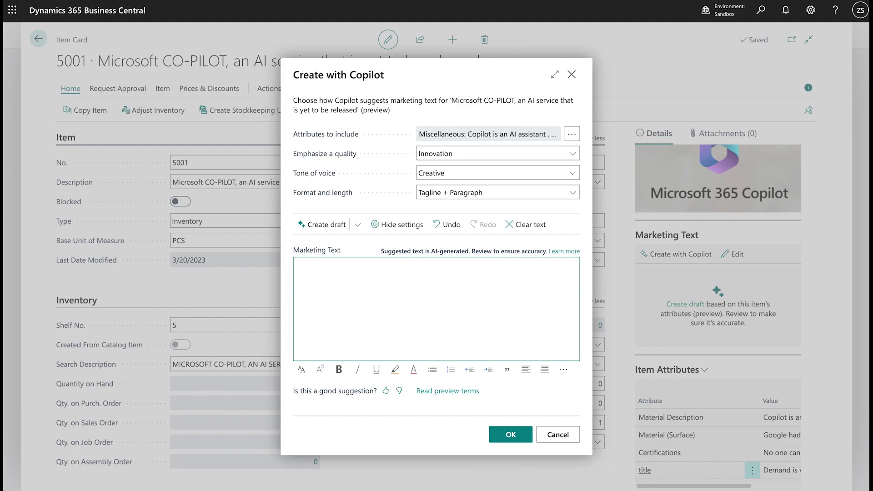
key(ctrl+v)
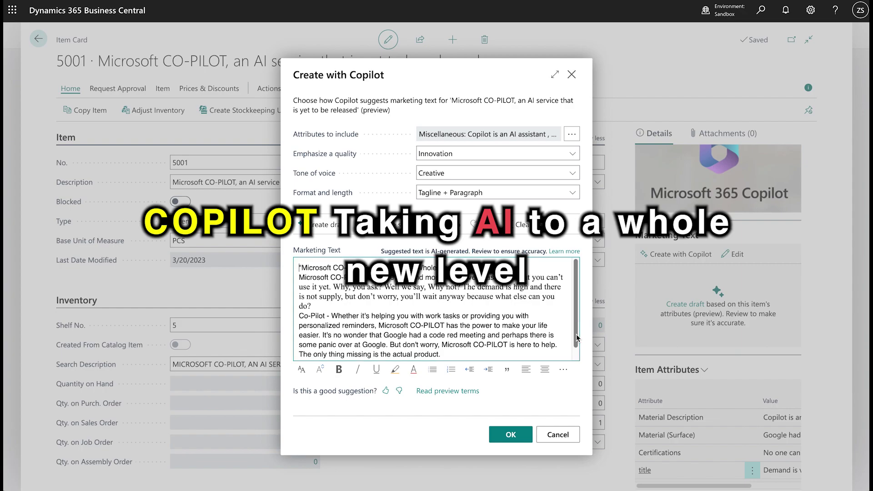
scroll(578, 350, down, 1)
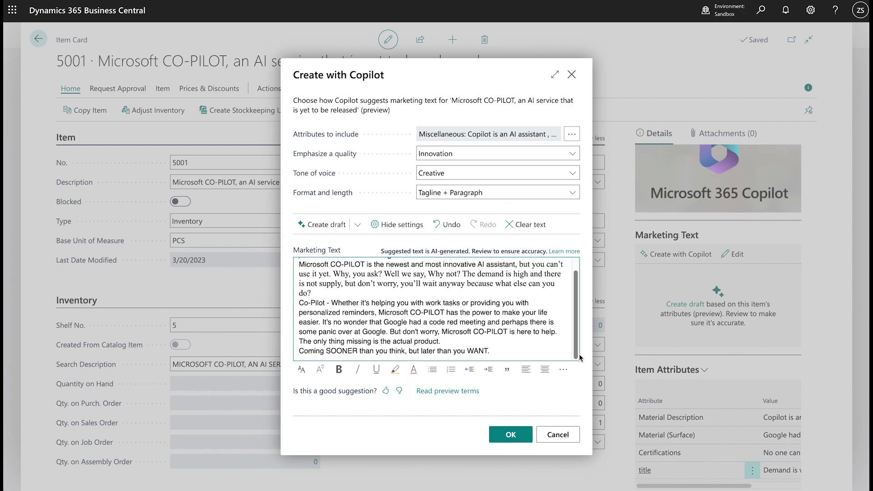
scroll(579, 332, up, 1)
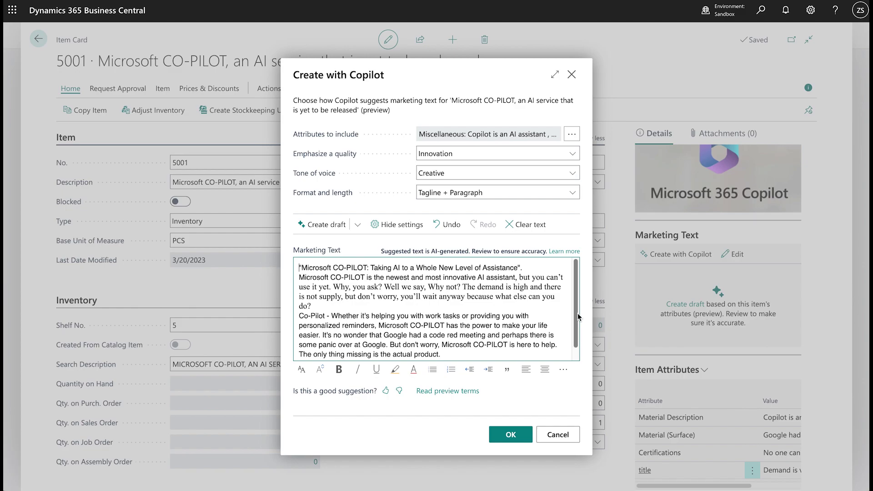